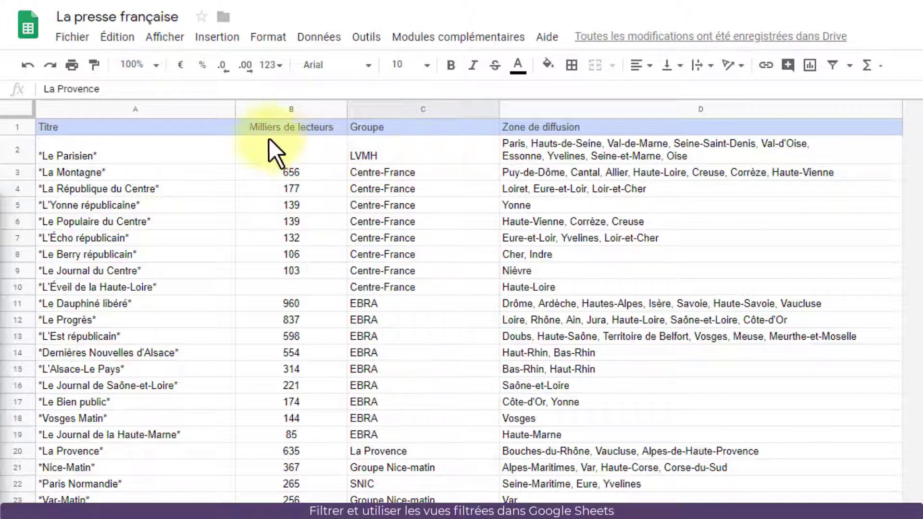
- Create a basic filter on the header row, from Titre through Zone de diffusion
drag(167, 129, 620, 129)
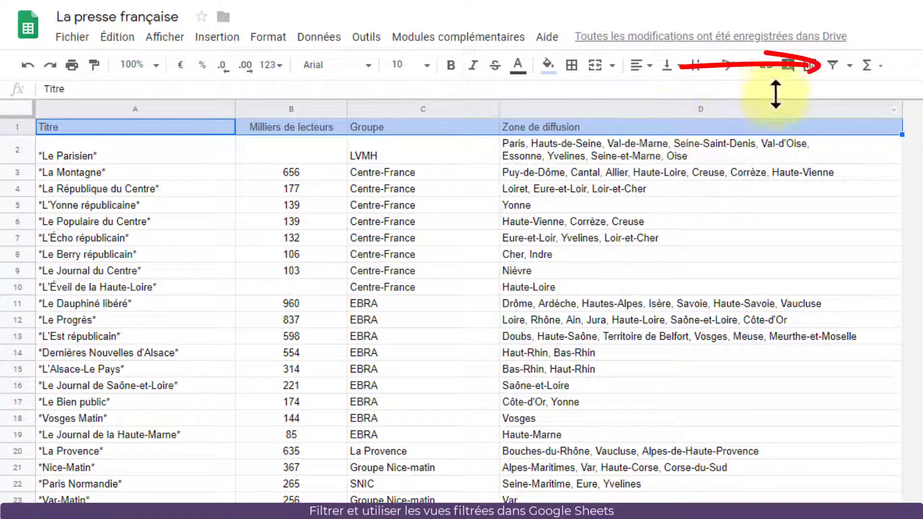
click(832, 67)
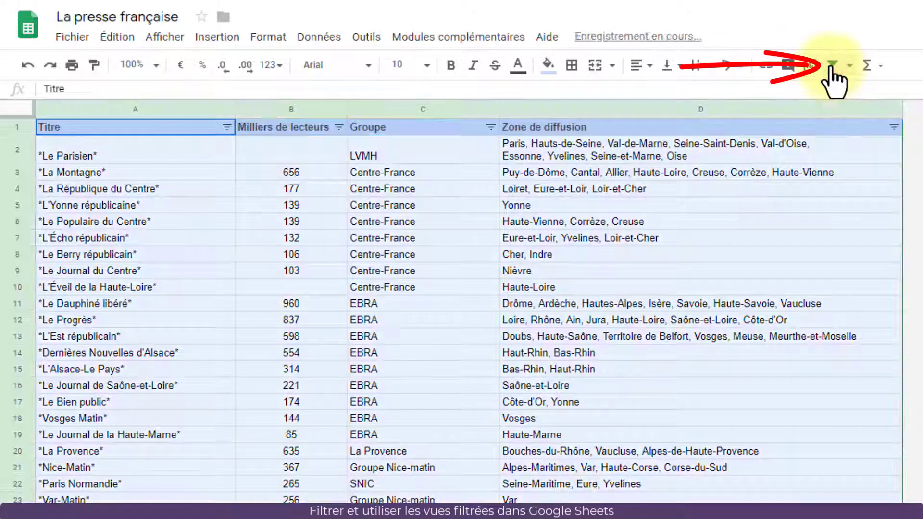
click(484, 170)
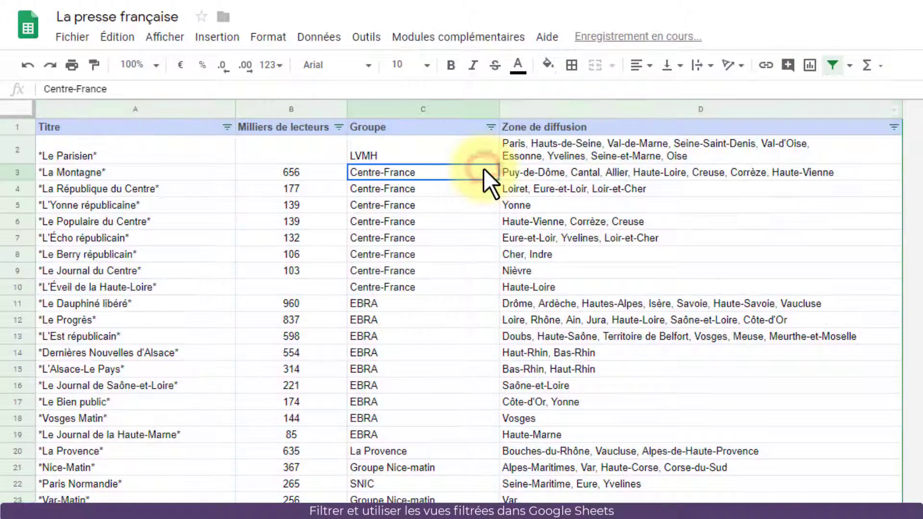
- Filter the Groupe column by value to show only Centre-France, leaving its filter condition set to Aucun
click(491, 128)
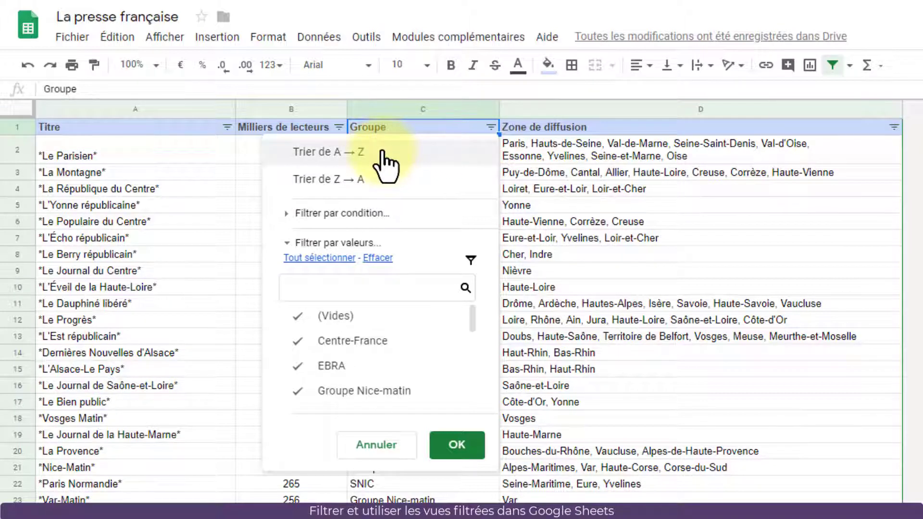
click(284, 214)
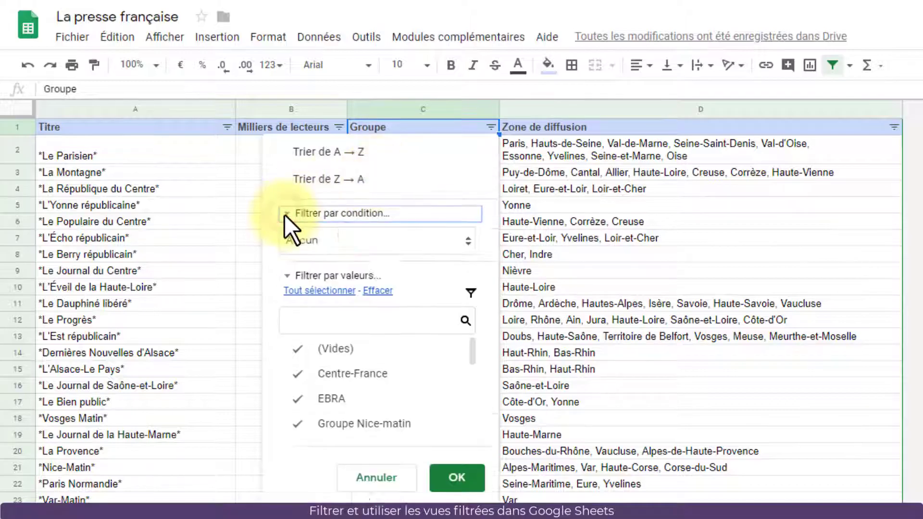
click(336, 241)
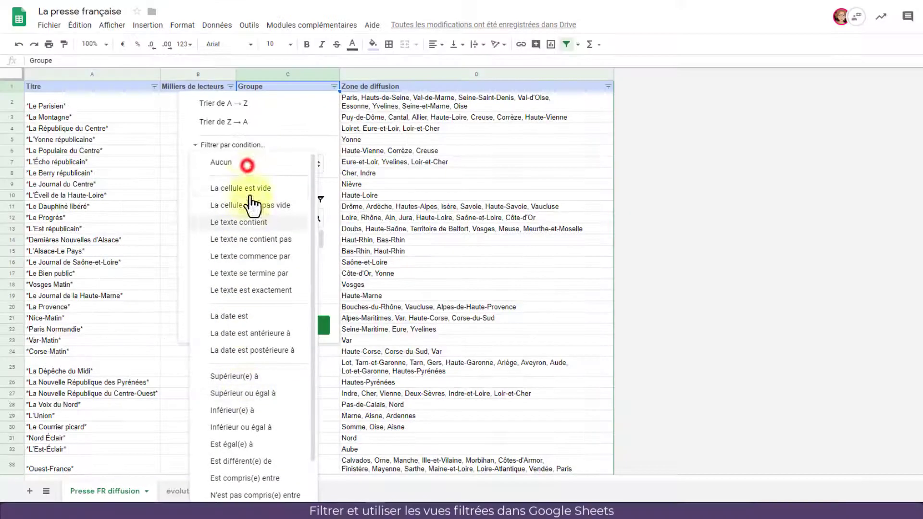
click(248, 168)
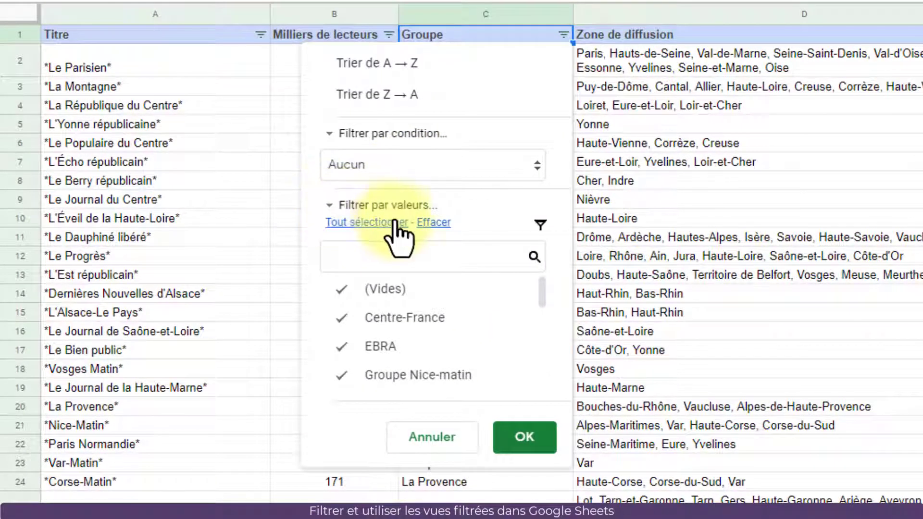
click(541, 289)
mouse_move(540, 288)
mouse_down()
mouse_move(544, 325)
mouse_move(540, 295)
mouse_up()
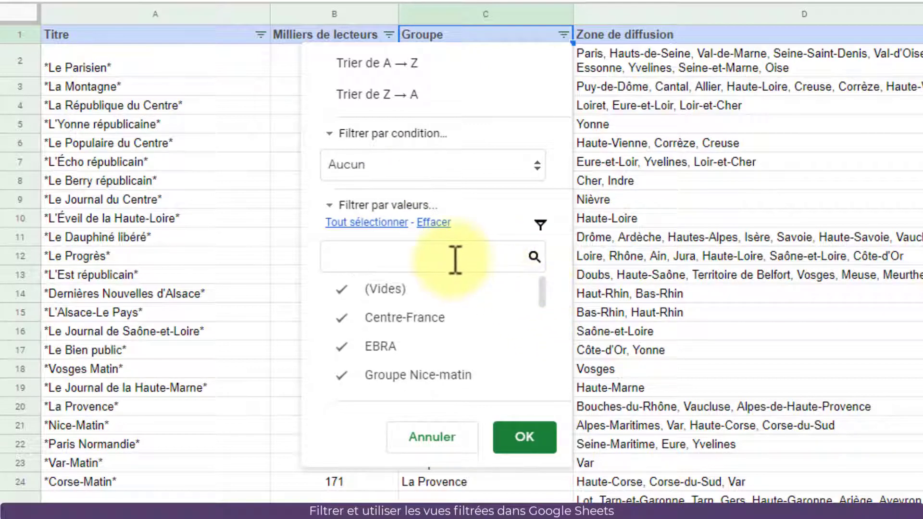
click(434, 222)
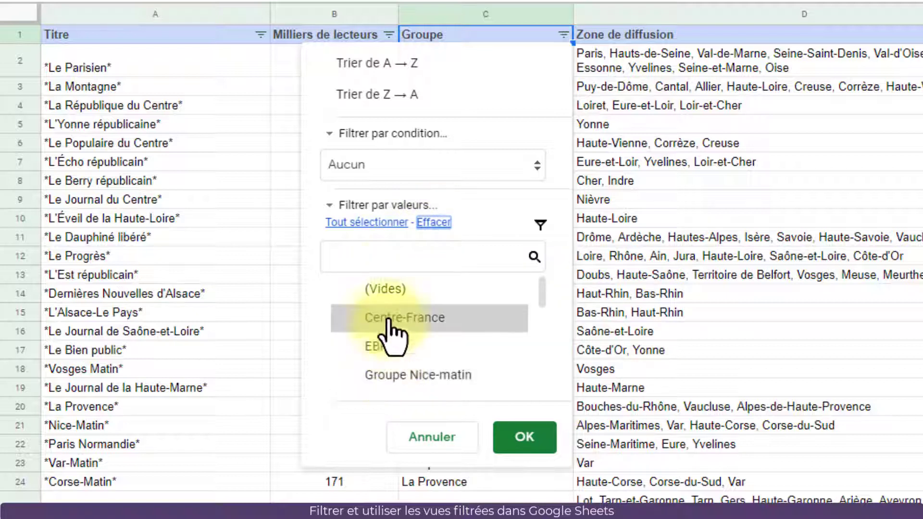
click(392, 257)
text(cent)
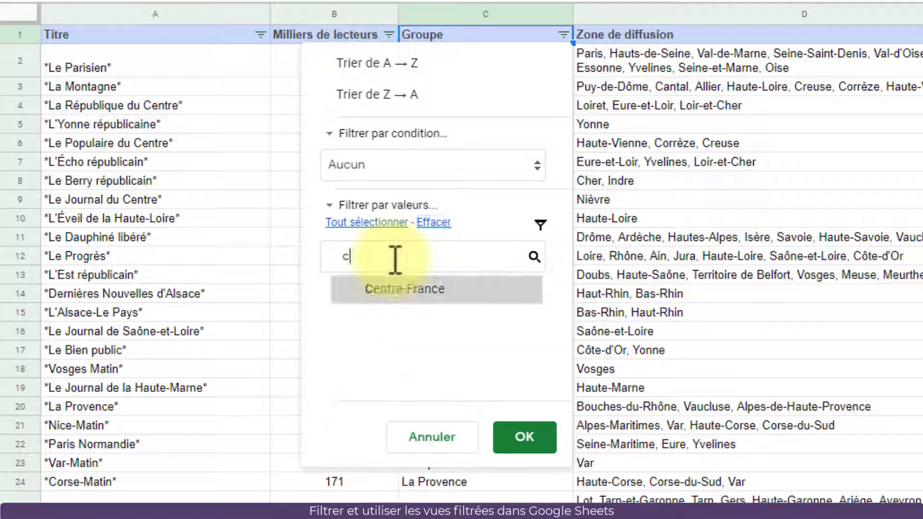
click(384, 286)
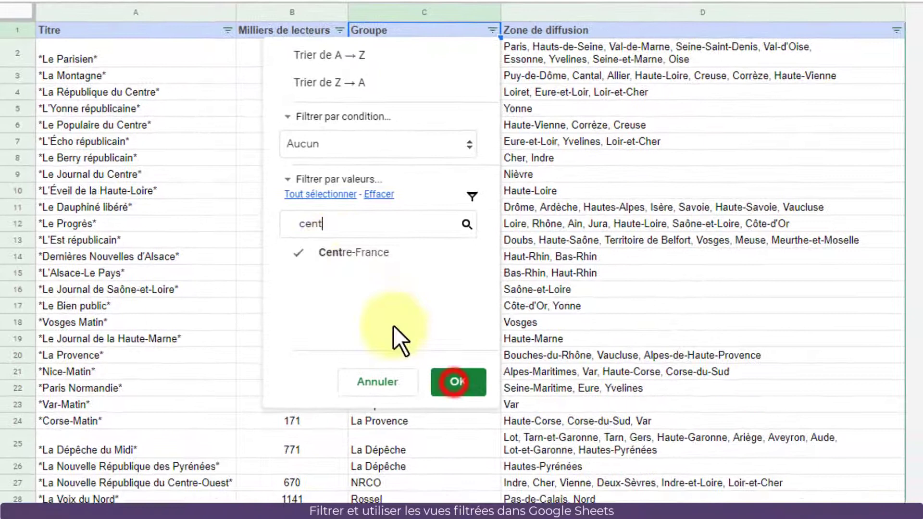
click(518, 437)
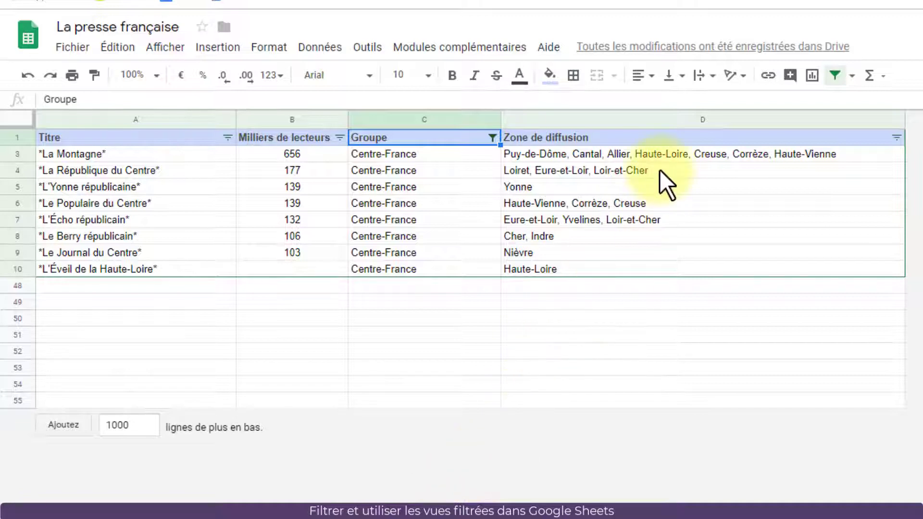
- Filter the Zone de diffusion column to only the values matching the search "eu"
click(897, 138)
click(793, 268)
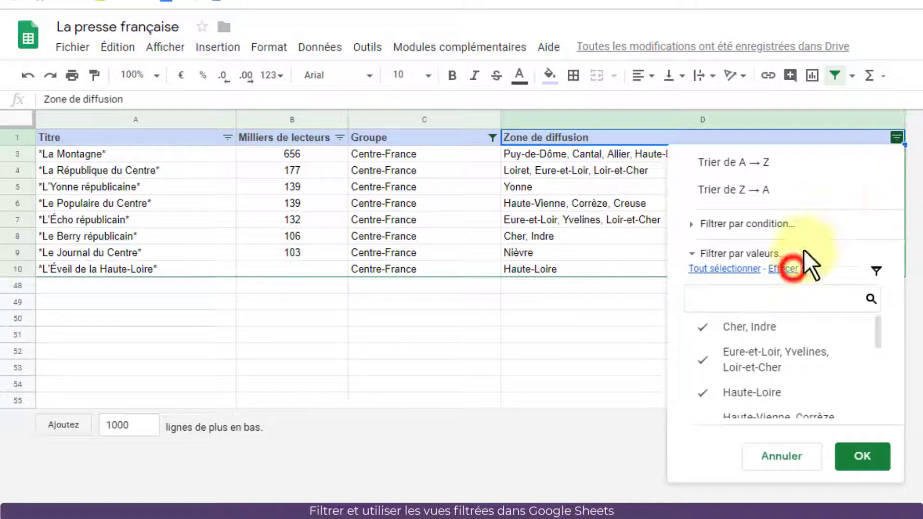
click(775, 299)
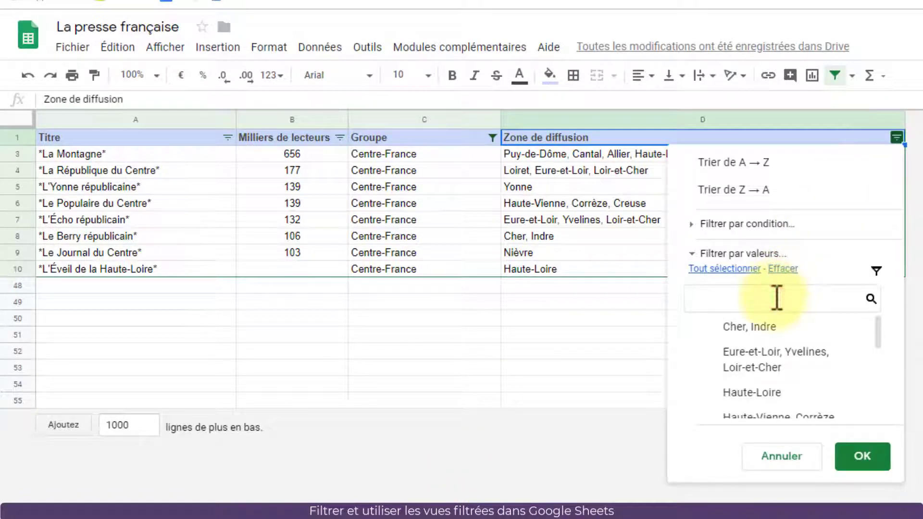
text(eu)
click(748, 269)
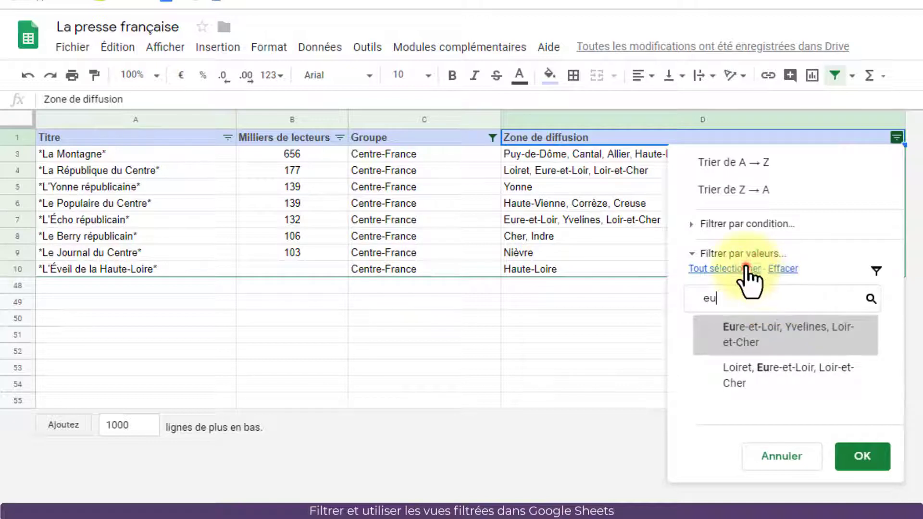
click(856, 457)
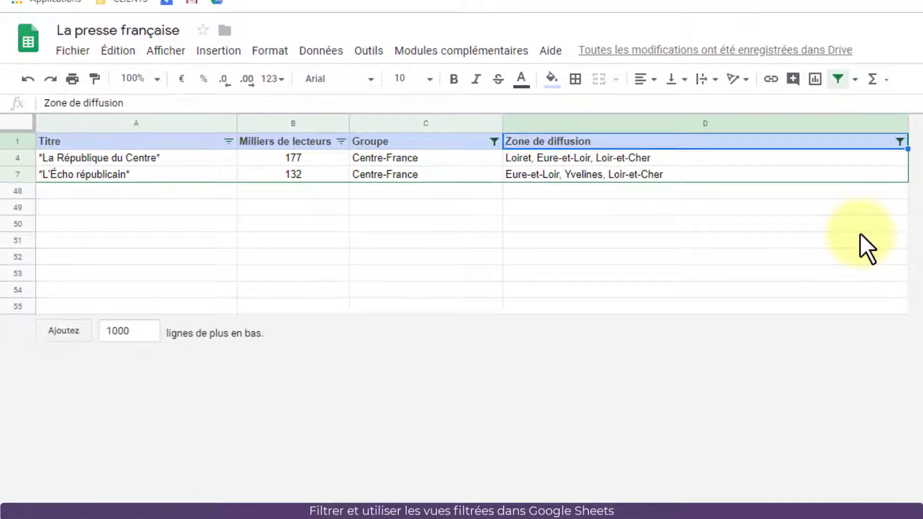
- Turn off the basic filter on the whole table
click(837, 79)
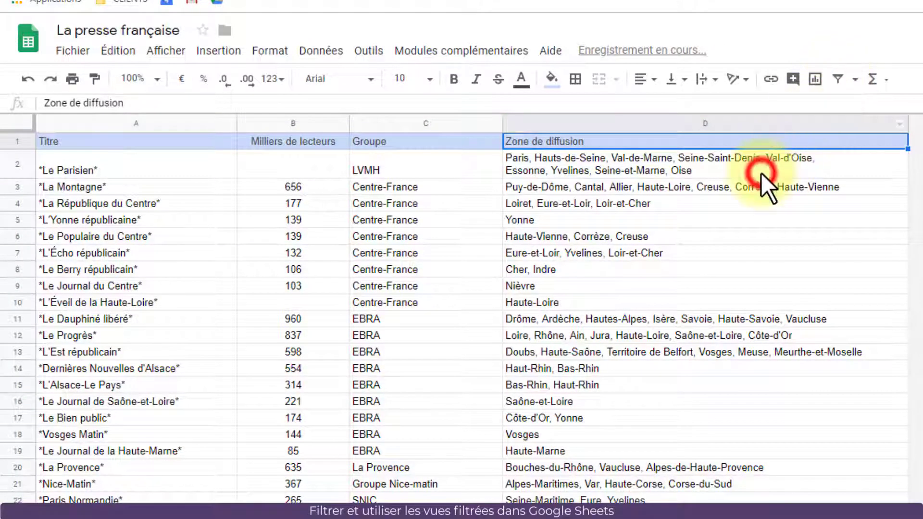
click(761, 173)
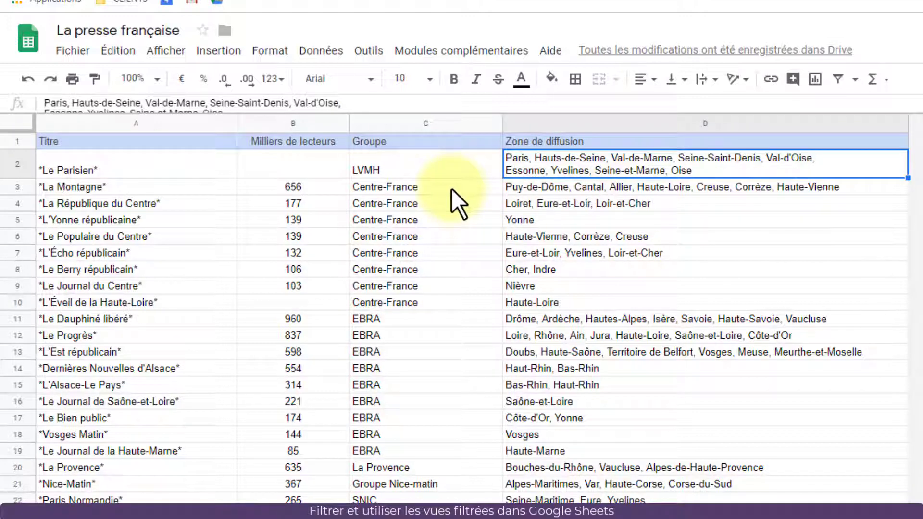
- Create a filter view from the header row, spanning Titre through Zone de diffusion
click(223, 147)
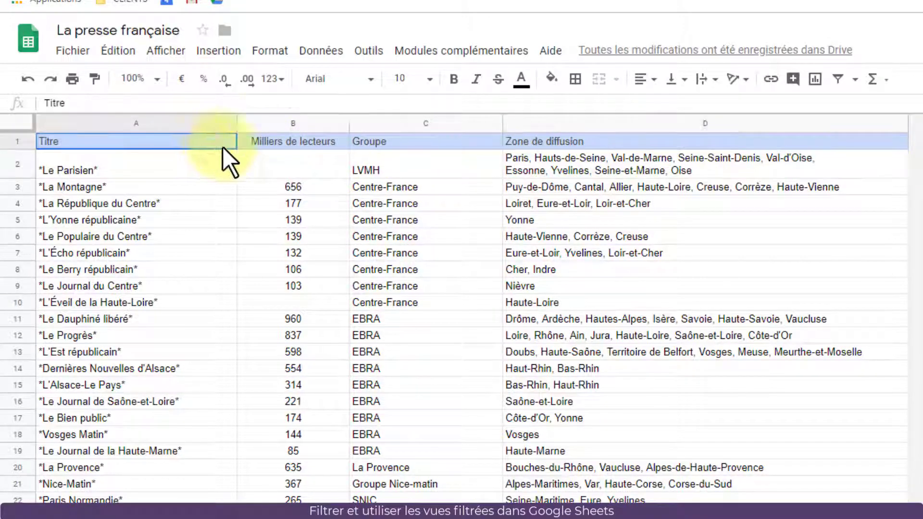
drag(223, 148, 679, 145)
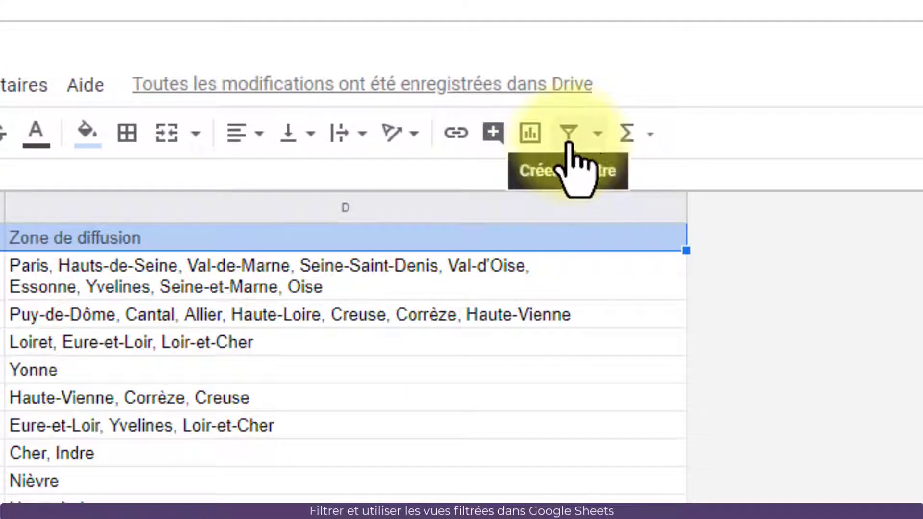
click(598, 135)
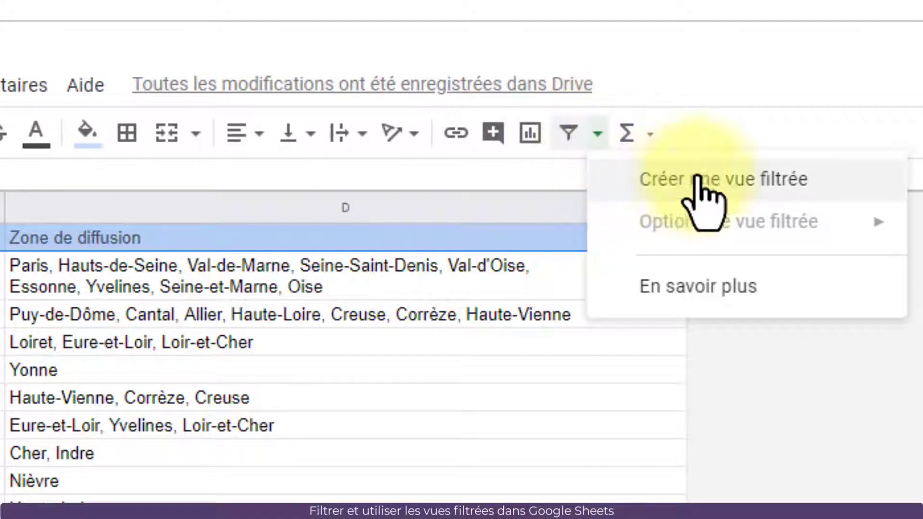
click(722, 180)
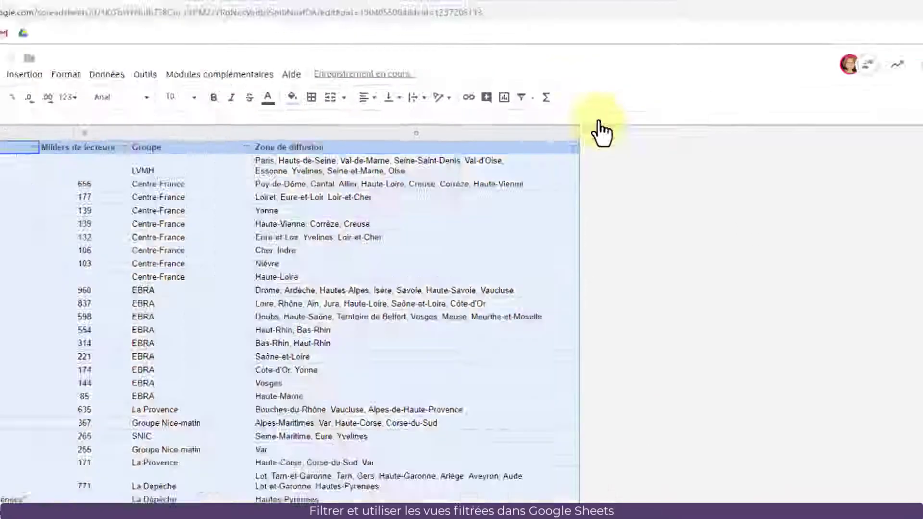
- In the filter view, restrict the Groupe column to Centre-France only
click(302, 146)
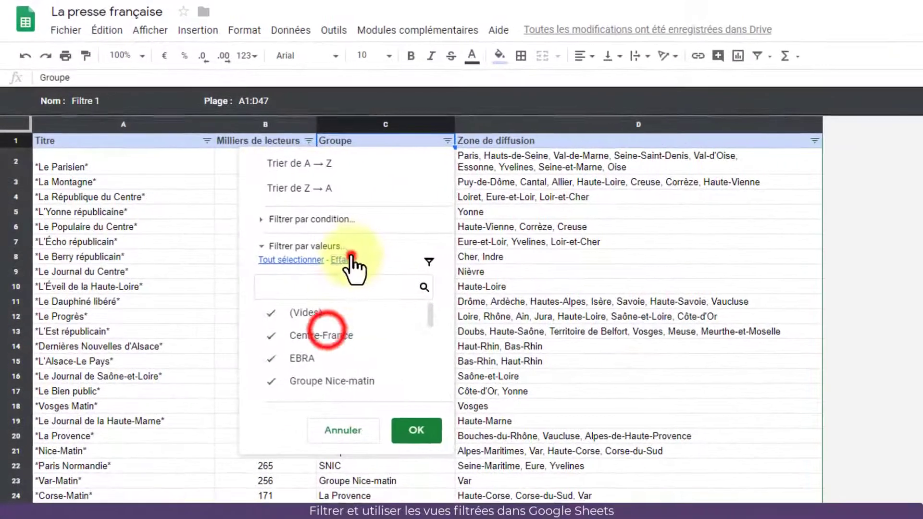
click(351, 259)
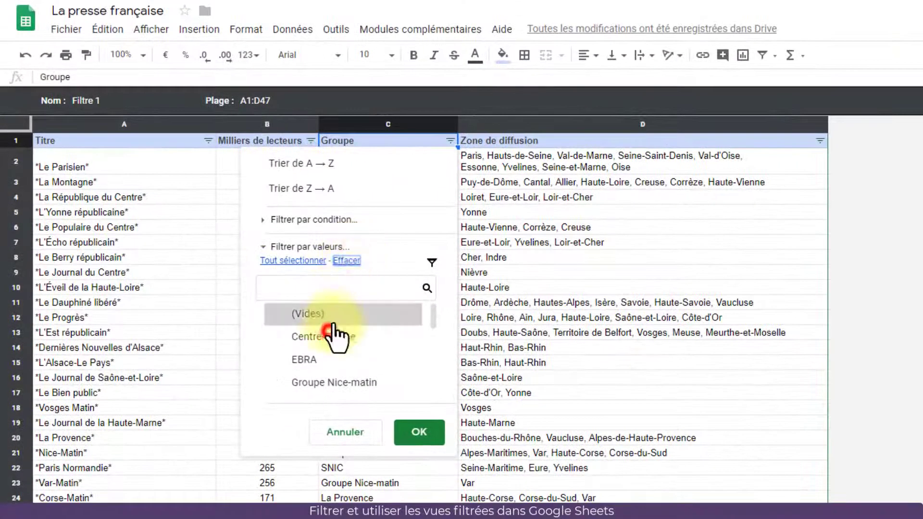
click(321, 335)
click(417, 430)
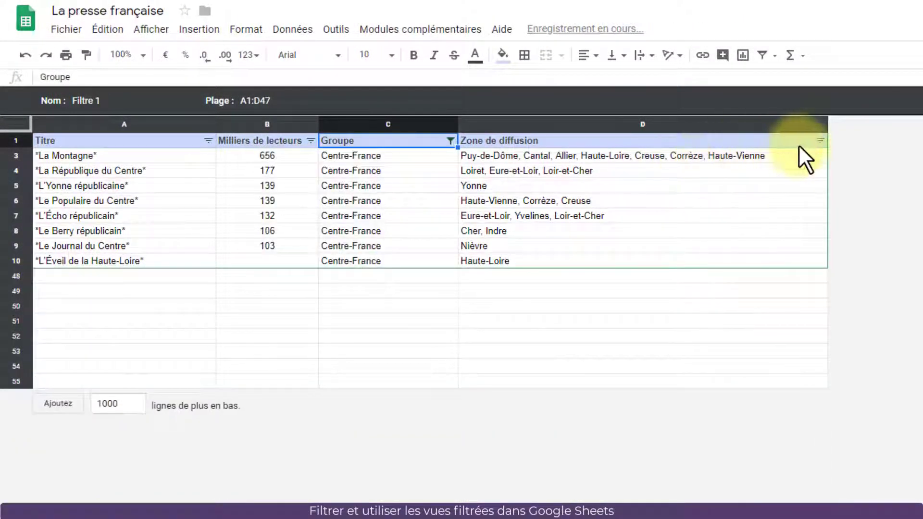
- Restrict the Zone de diffusion column to the values "Cher, Indre" and "Haute-Loire" in the filter view
click(820, 141)
click(716, 260)
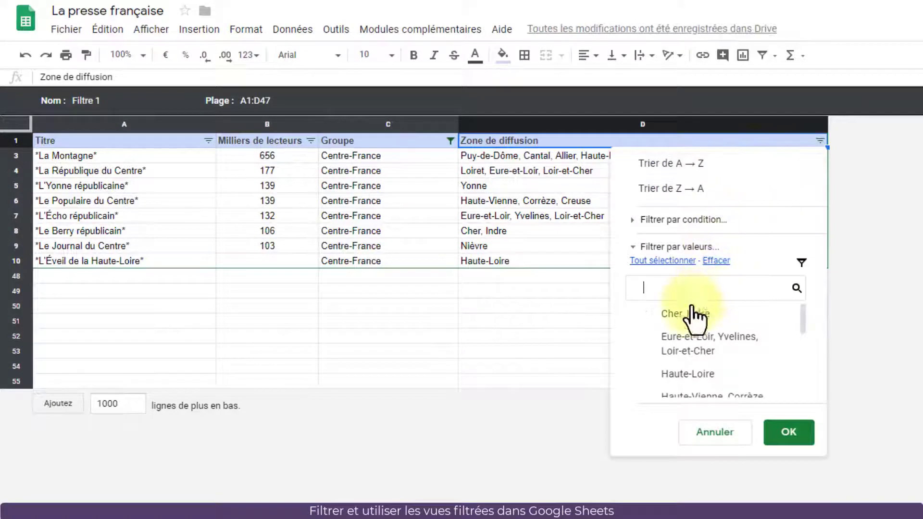
click(636, 315)
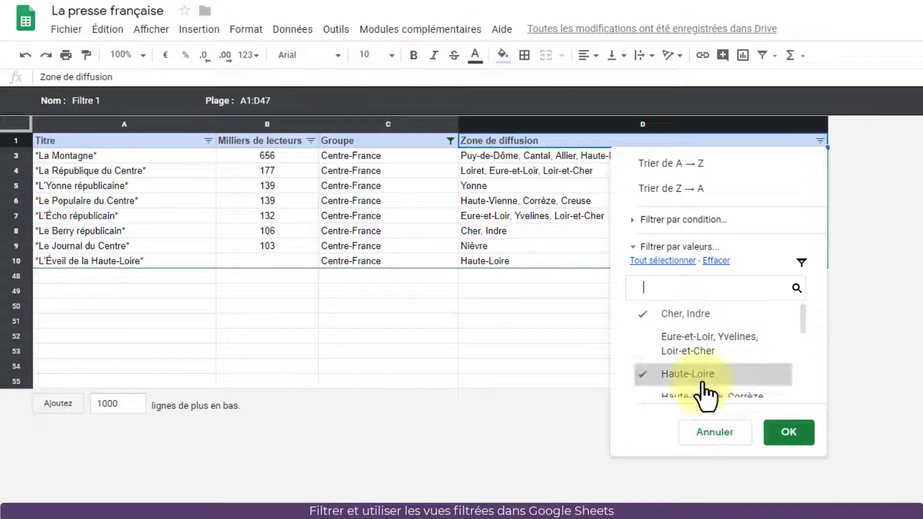
click(689, 375)
click(789, 432)
- Name the filter view "centre france Wel Satis" and close it
click(110, 100)
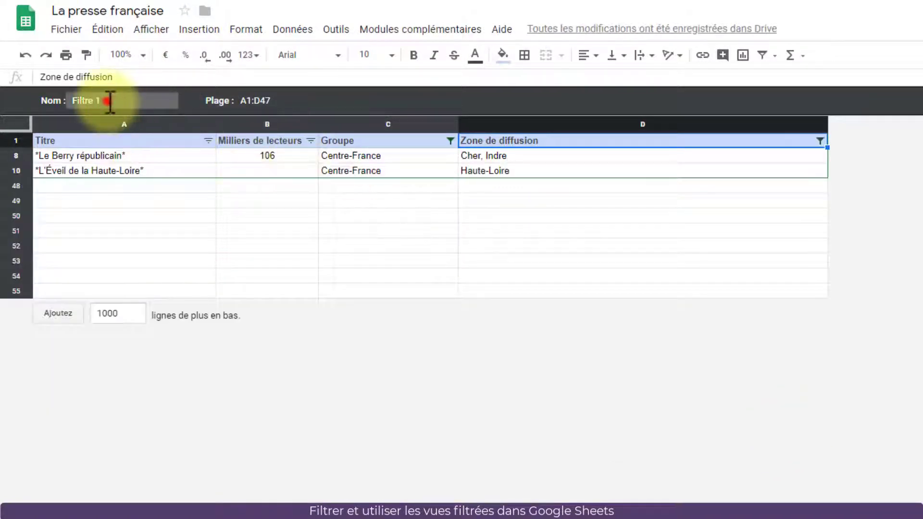
text(centre france Wel Satis)
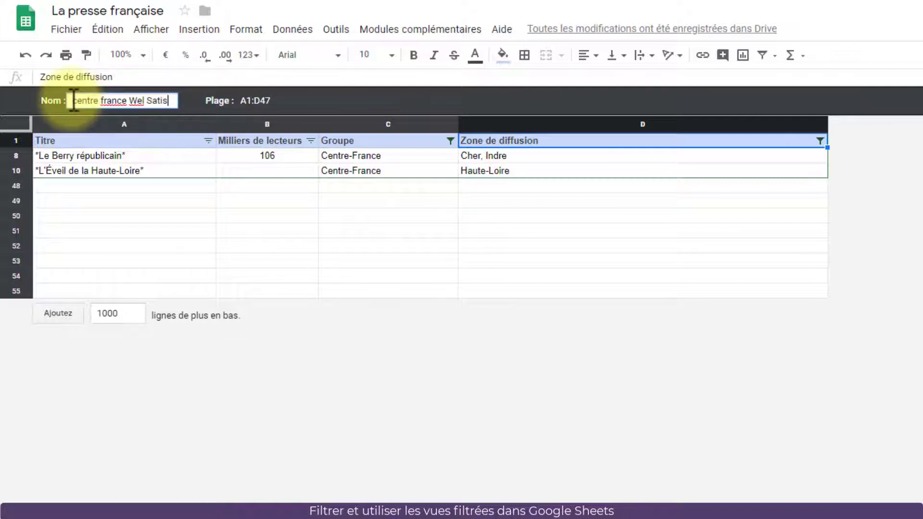
click(295, 212)
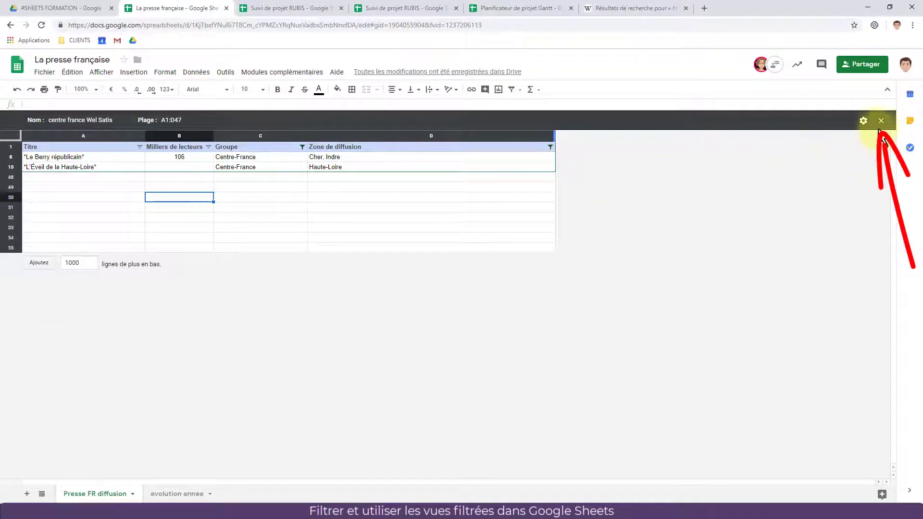
click(882, 121)
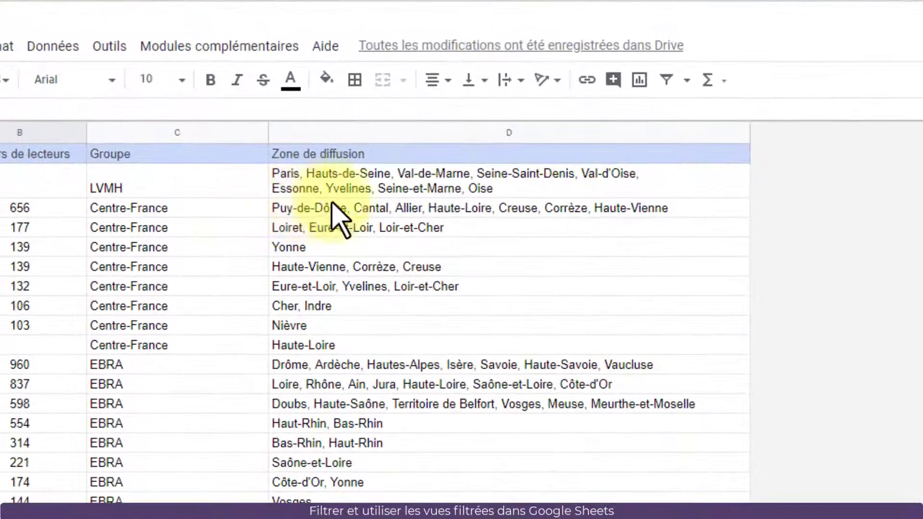
- Display the saved filter view "centre france Wel Satis" again from the full table, and exit it
click(687, 80)
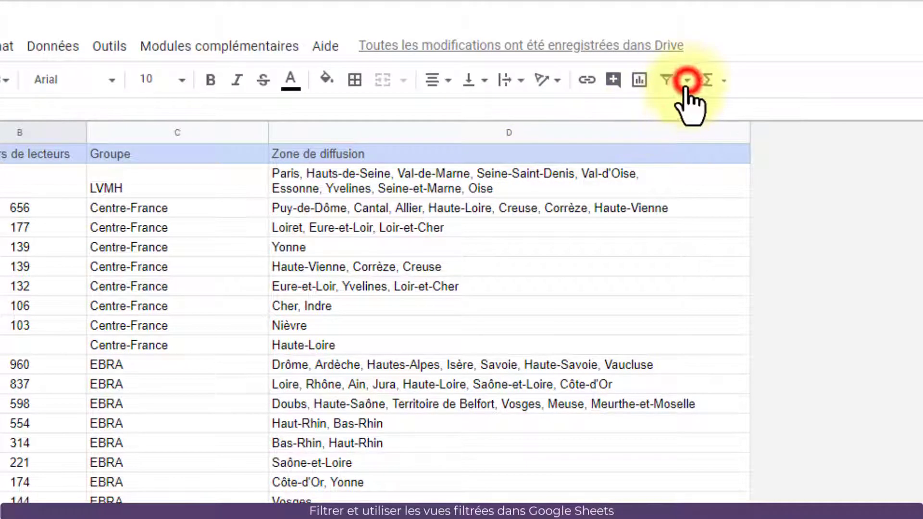
click(723, 189)
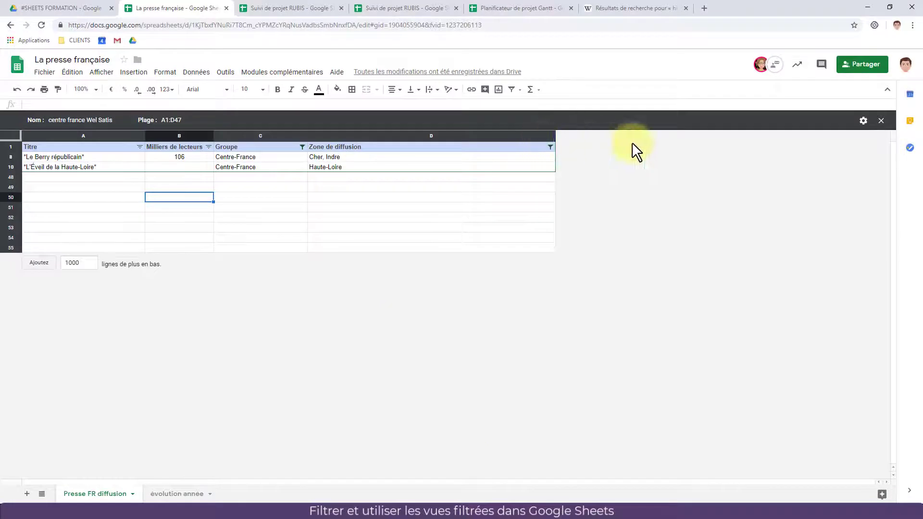
click(882, 121)
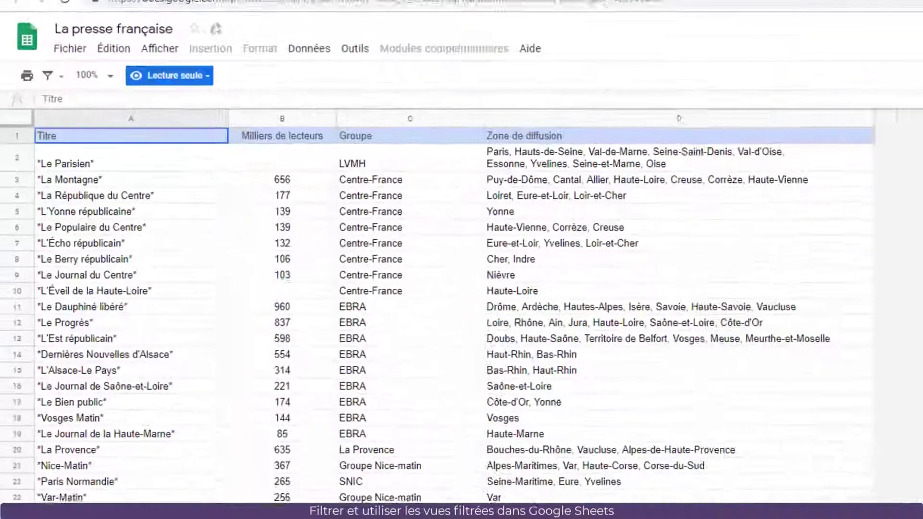
- Open the saved filter view "centre france Wel Satis" in the read-only spreadsheet and close it
click(71, 77)
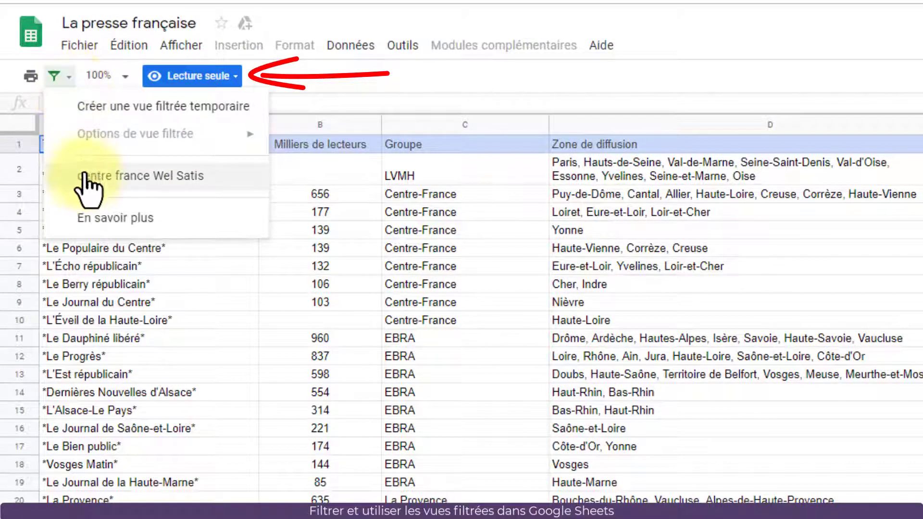
click(84, 177)
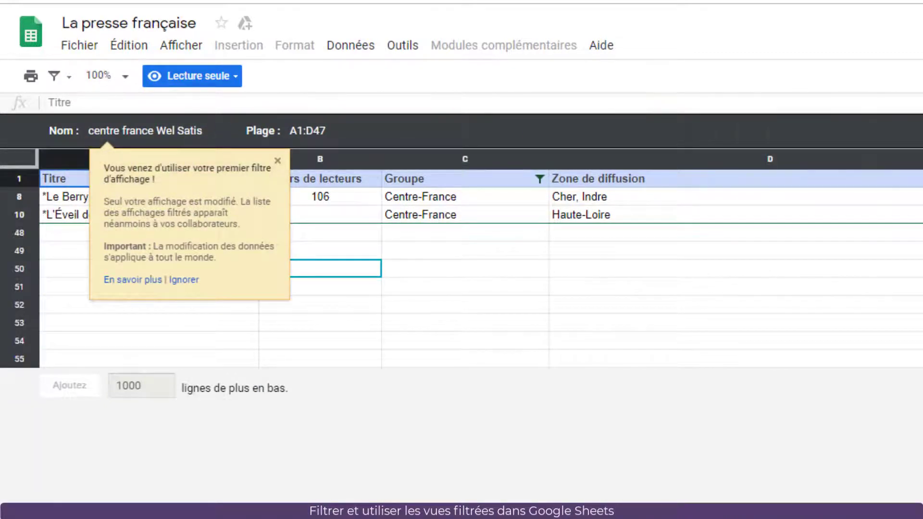
click(912, 130)
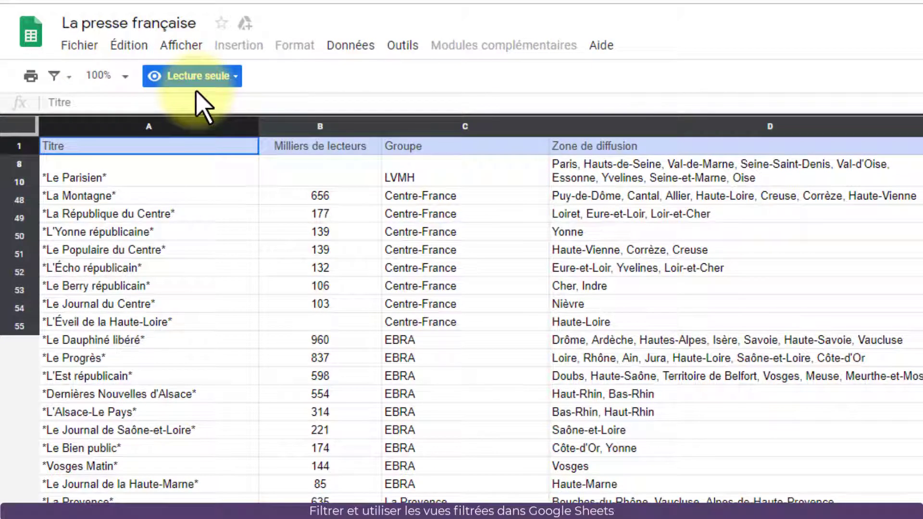
- Create a temporary filter view, restrict its Groupe column to EBRA only, and dismiss the information note
click(69, 77)
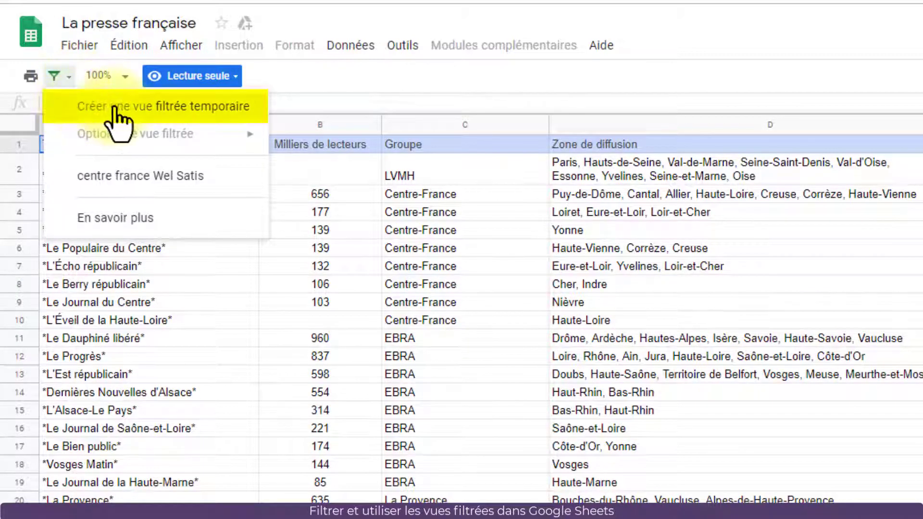
click(153, 108)
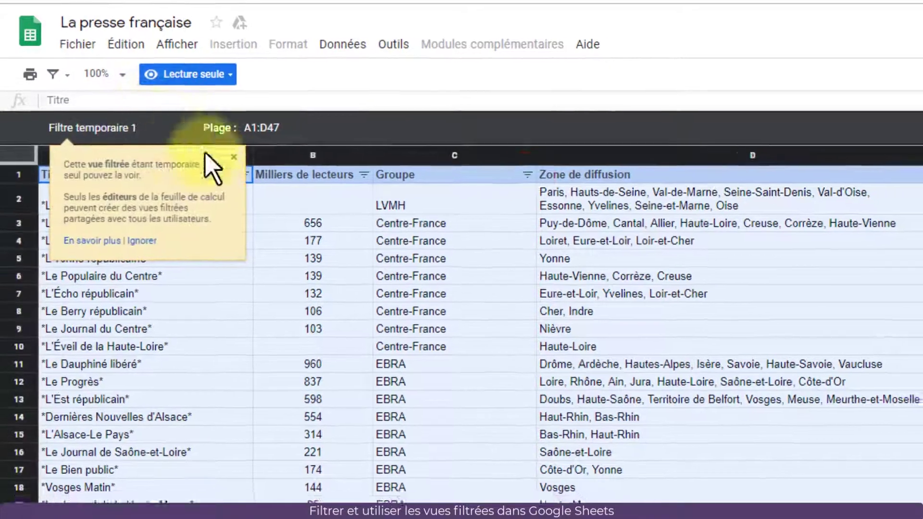
click(528, 174)
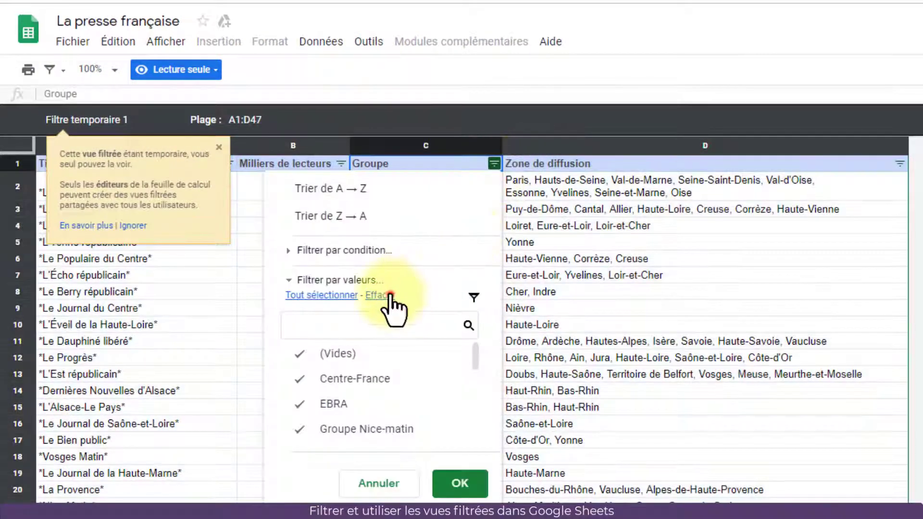
click(384, 295)
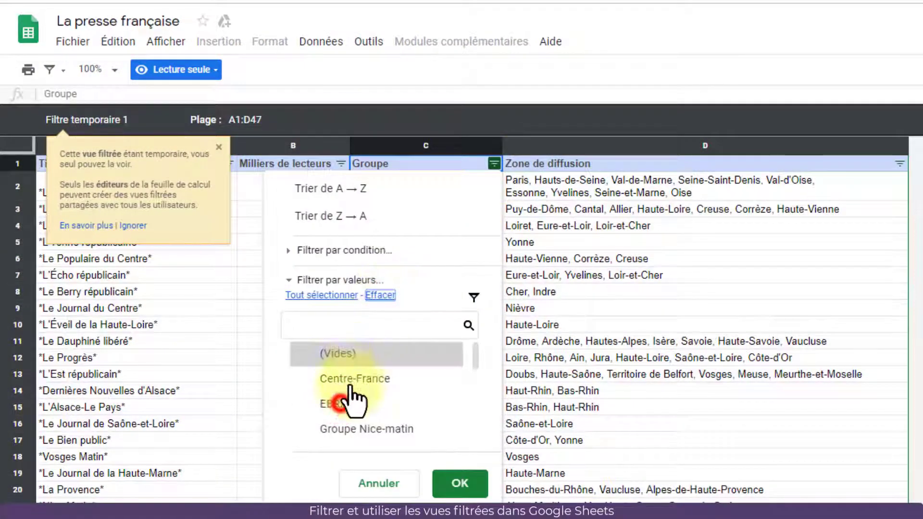
click(337, 404)
click(459, 483)
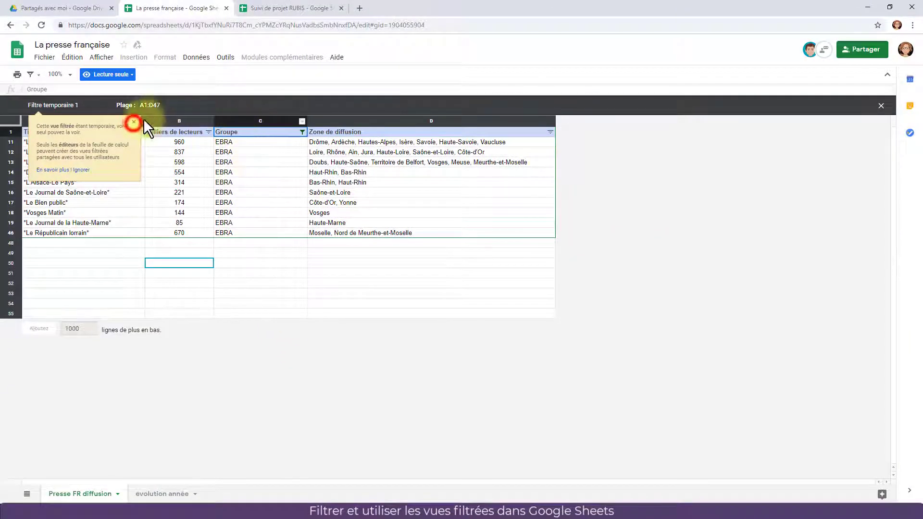
click(133, 122)
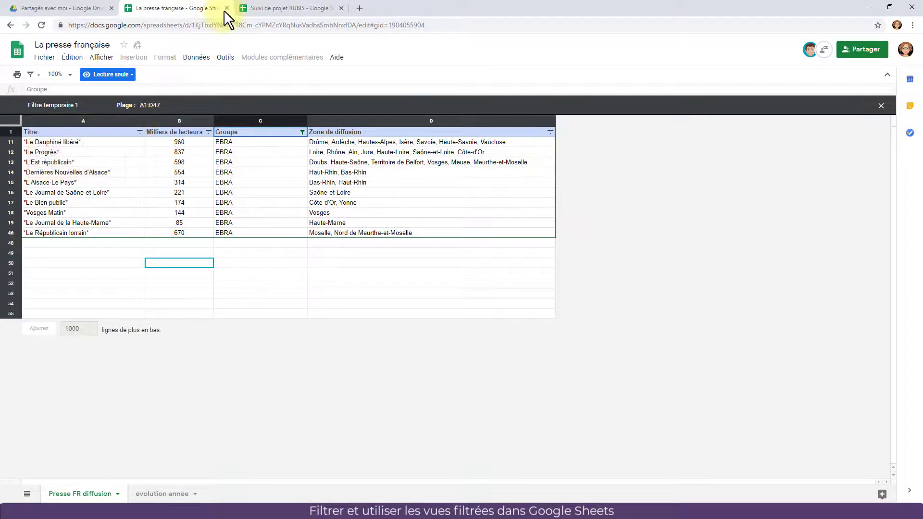